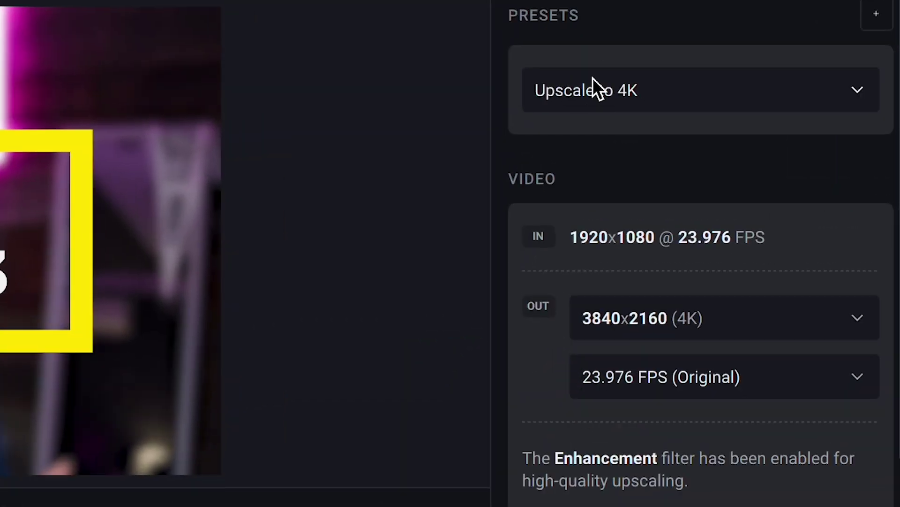
Keep the Upscale to 4K preset selected for the title clip
{"action": "left_click", "coordinate": [593, 78]}
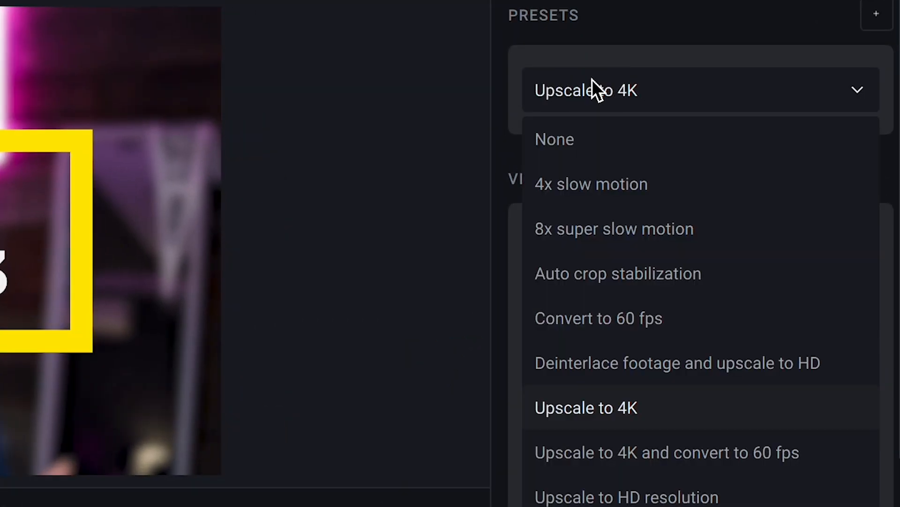
{"action": "left_click", "coordinate": [636, 401]}
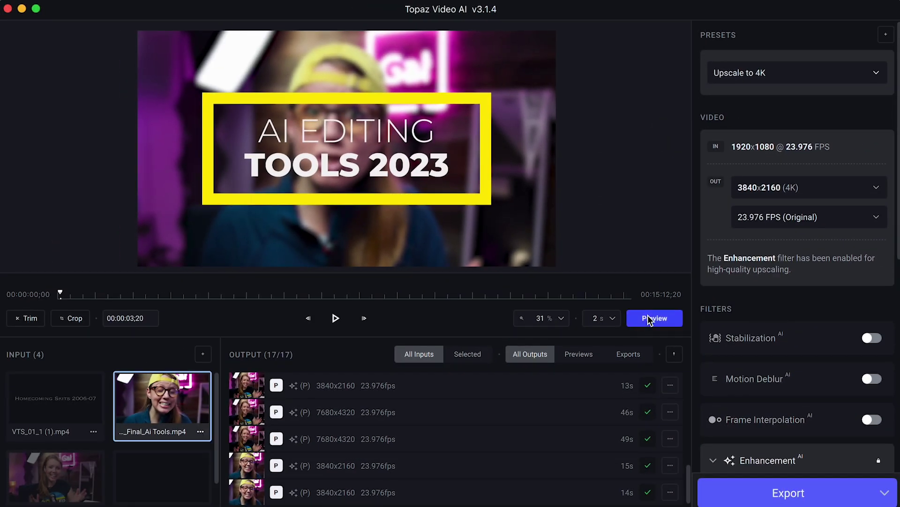
Render the 4K split preview and pan it across the title text and the numeral 2
{"action": "left_click", "coordinate": [654, 318]}
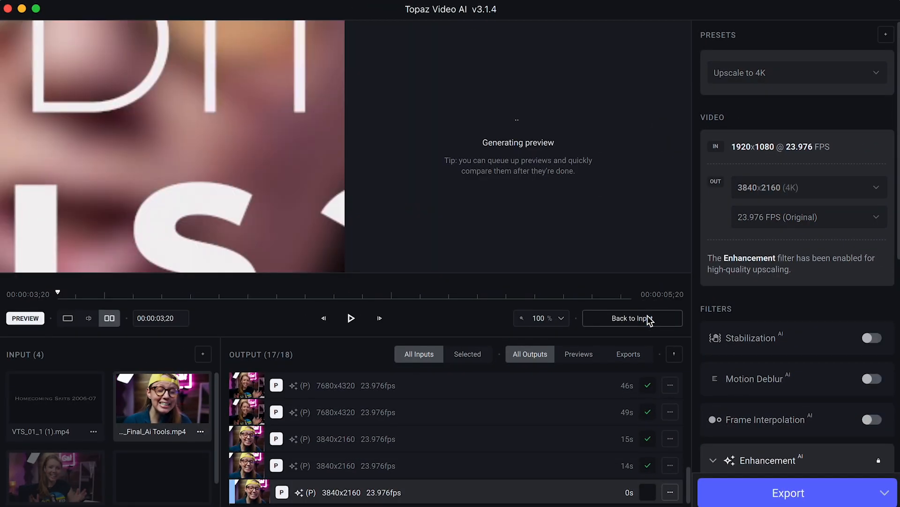
{"action": "mouse_move", "coordinate": [303, 151]}
{"action": "left_mouse_down"}
{"action": "mouse_move", "coordinate": [178, 70]}
{"action": "mouse_move", "coordinate": [112, 78]}
{"action": "left_mouse_up"}
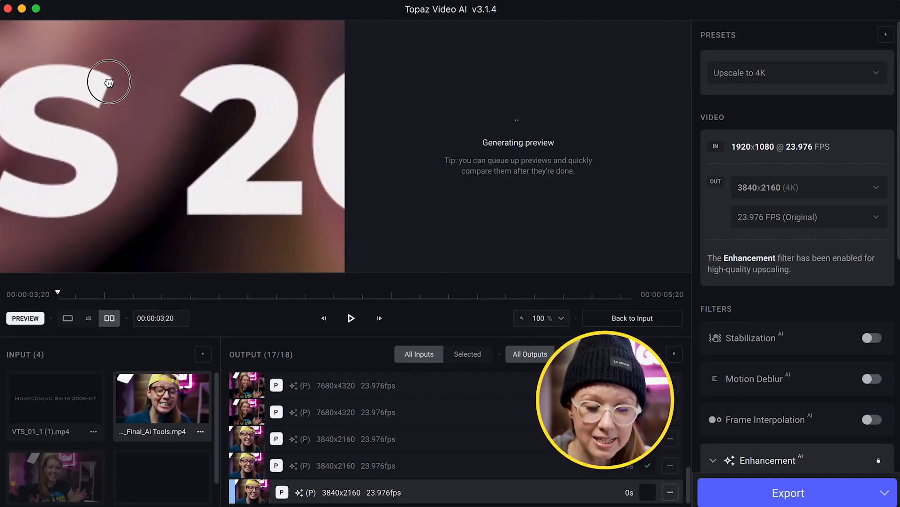
{"action": "scroll", "coordinate": [219, 178], "scroll_direction": "down", "scroll_amount": 3}
{"action": "scroll", "coordinate": [219, 179], "scroll_direction": "up", "scroll_amount": 5}
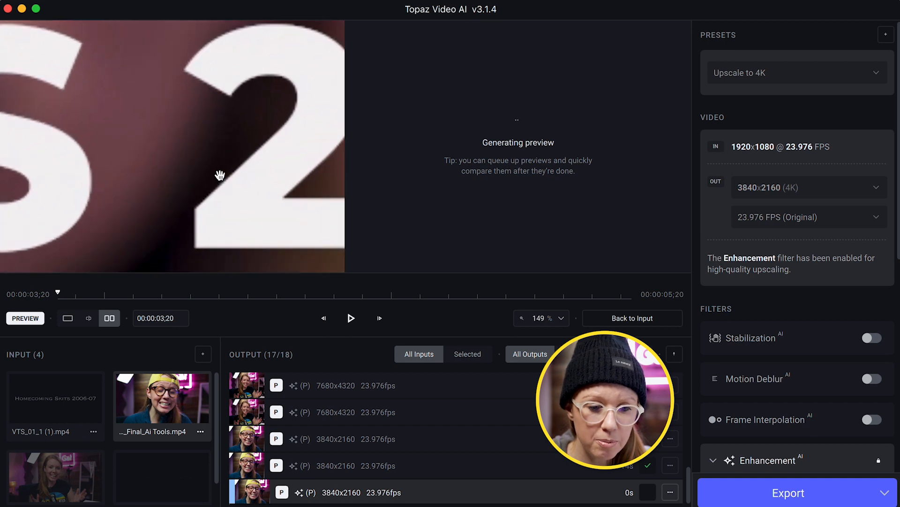
{"action": "scroll", "coordinate": [219, 178], "scroll_direction": "up", "scroll_amount": 3}
{"action": "left_click_drag", "start_coordinate": [211, 141], "coordinate": [94, 177]}
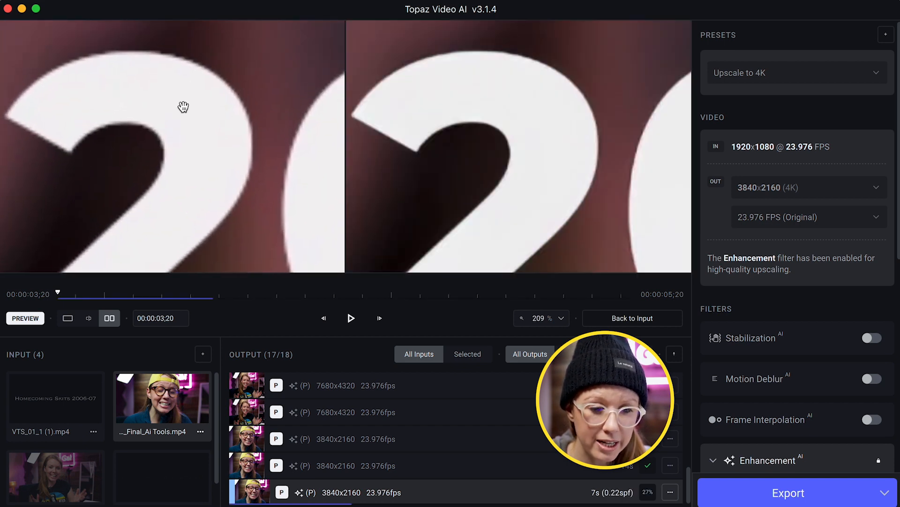
{"action": "scroll", "coordinate": [183, 106], "scroll_direction": "up", "scroll_amount": 3}
{"action": "scroll", "coordinate": [211, 113], "scroll_direction": "up", "scroll_amount": 2}
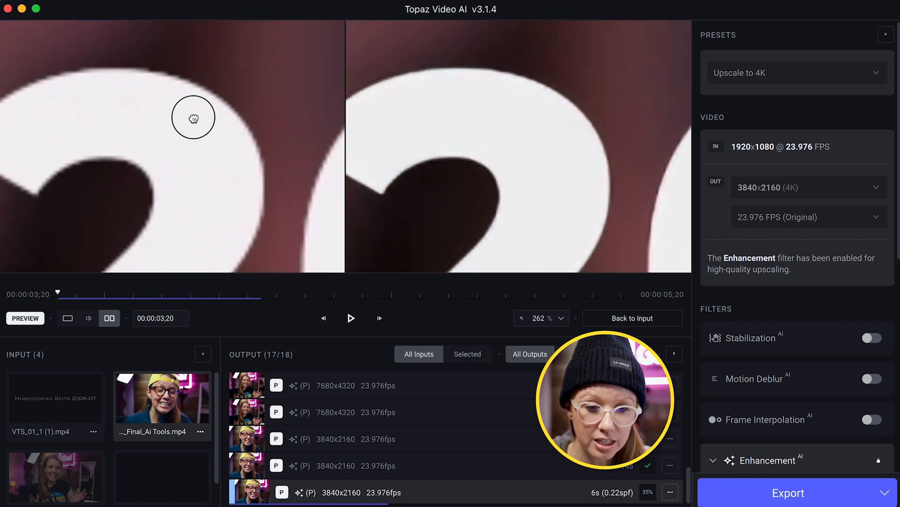
{"action": "left_click_drag", "start_coordinate": [204, 131], "coordinate": [194, 53]}
{"action": "scroll", "coordinate": [577, 171], "scroll_direction": "down", "scroll_amount": 3}
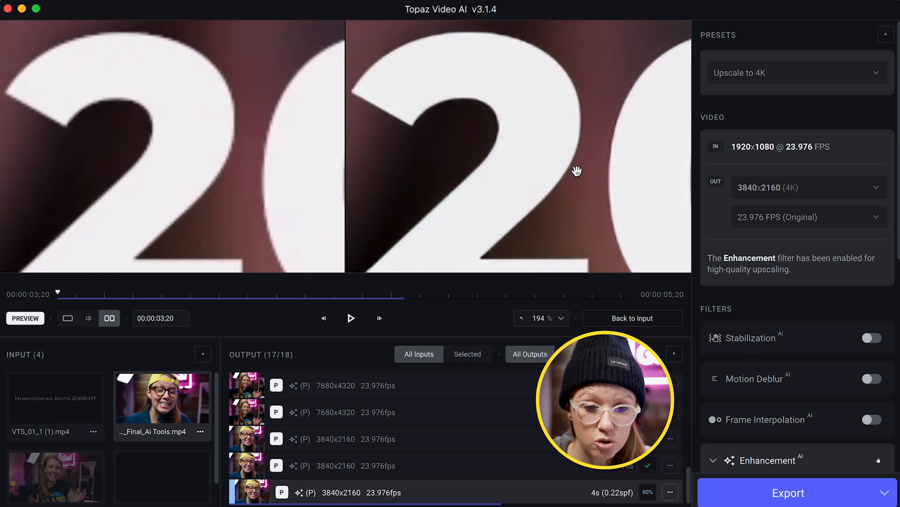
{"action": "scroll", "coordinate": [578, 171], "scroll_direction": "down", "scroll_amount": 3}
{"action": "scroll", "coordinate": [578, 171], "scroll_direction": "down", "scroll_amount": 3}
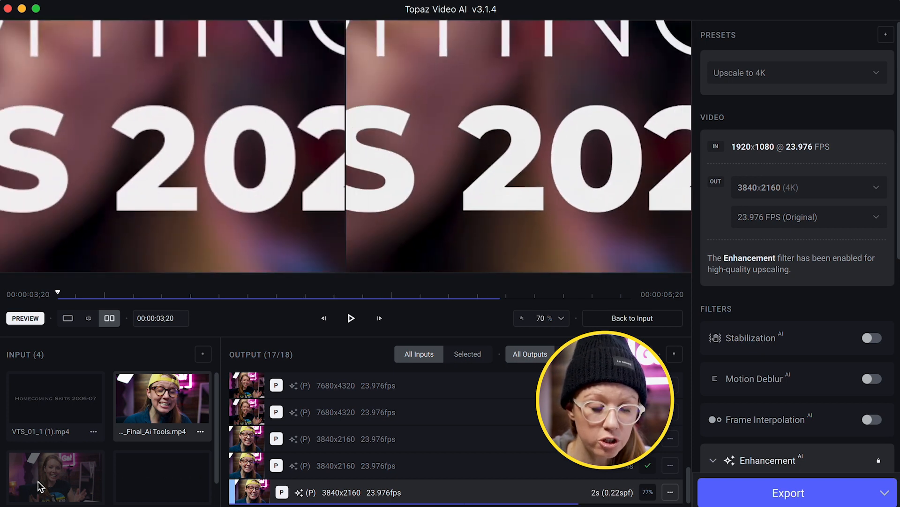
Load the ProRes_test.mov talking-head clip
{"action": "left_click", "coordinate": [56, 472]}
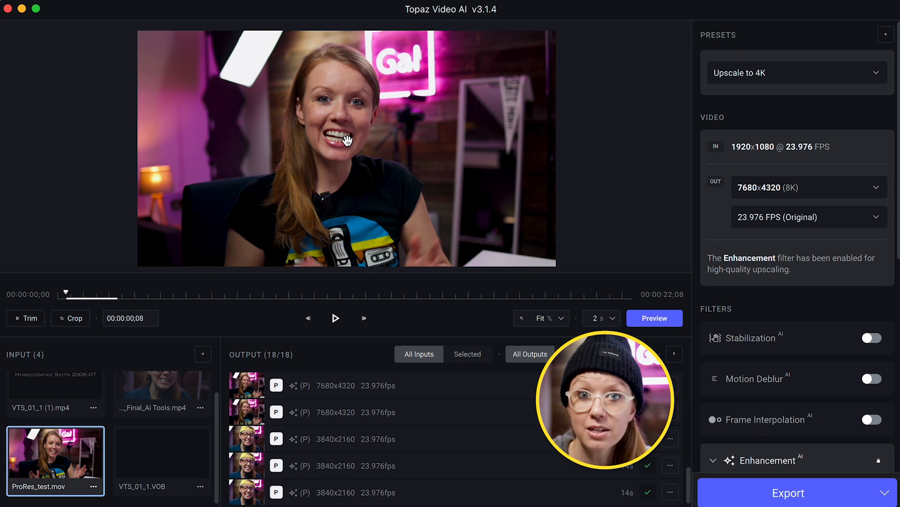
Keep the Upscale to 4K preset but set the output resolution to 7680x4320 (8K)
{"action": "left_click", "coordinate": [781, 77]}
{"action": "left_click", "coordinate": [768, 234]}
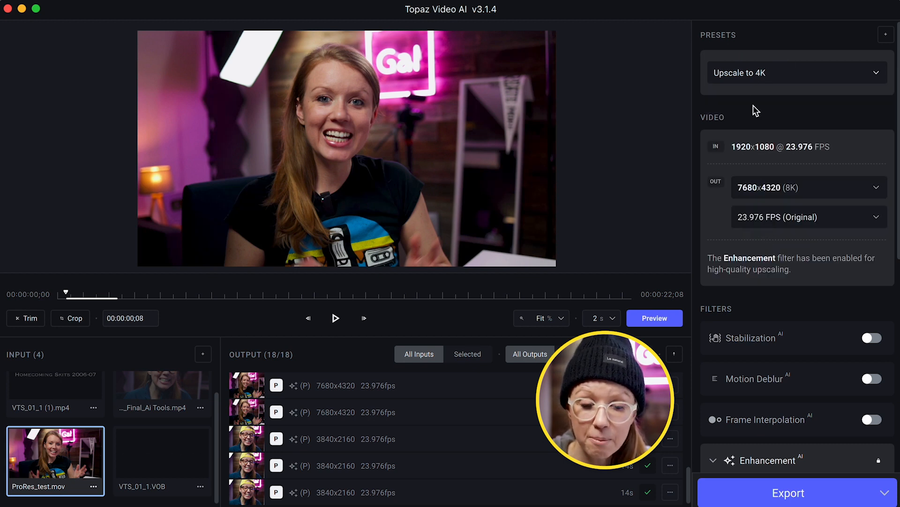
{"action": "left_click", "coordinate": [768, 193]}
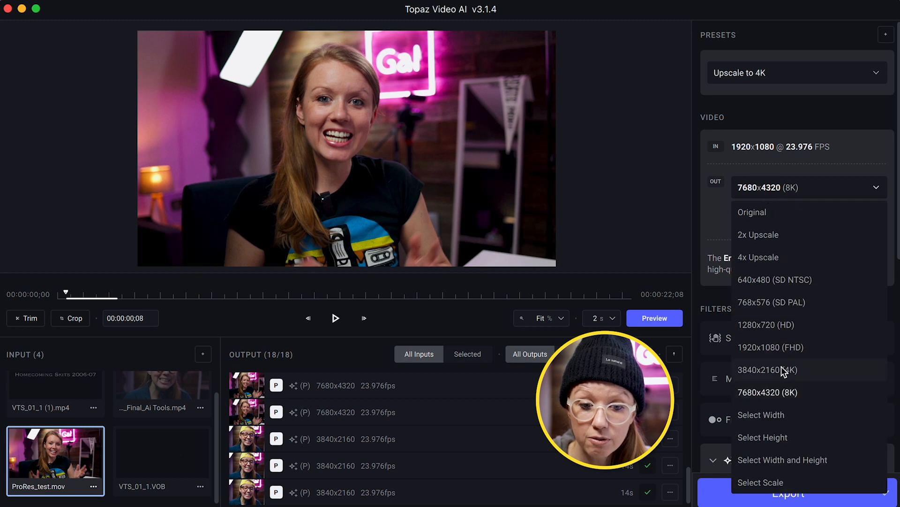
{"action": "left_click", "coordinate": [783, 394]}
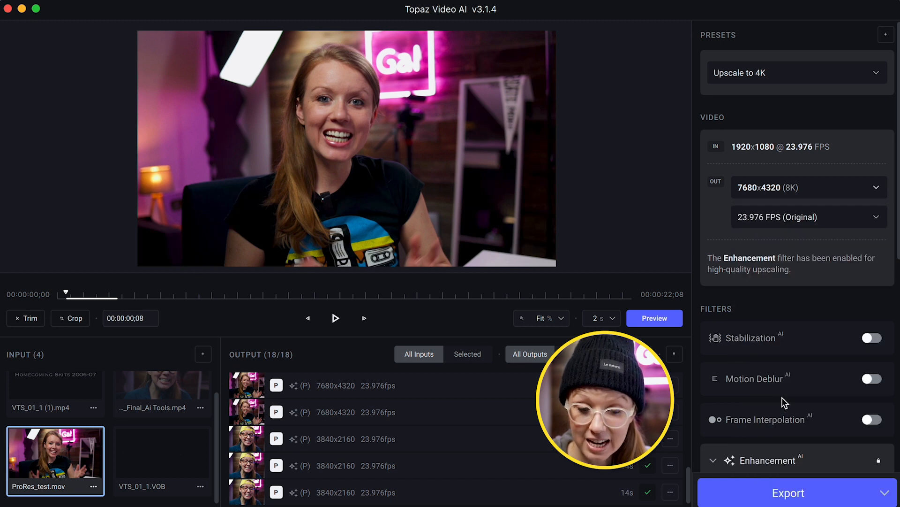
Render the 8K split preview and pan it from the mouth to the eyes
{"action": "left_click", "coordinate": [660, 322]}
{"action": "left_click_drag", "start_coordinate": [204, 187], "coordinate": [237, 178]}
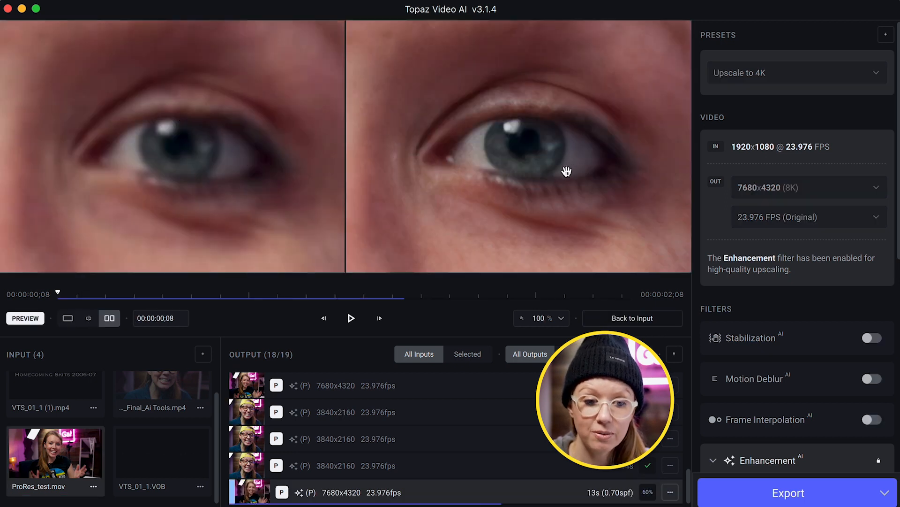
{"action": "scroll", "coordinate": [567, 171], "scroll_direction": "up", "scroll_amount": 5}
{"action": "scroll", "coordinate": [561, 196], "scroll_direction": "down", "scroll_amount": 4}
{"action": "scroll", "coordinate": [561, 196], "scroll_direction": "down", "scroll_amount": 4}
{"action": "scroll", "coordinate": [563, 197], "scroll_direction": "down", "scroll_amount": 3}
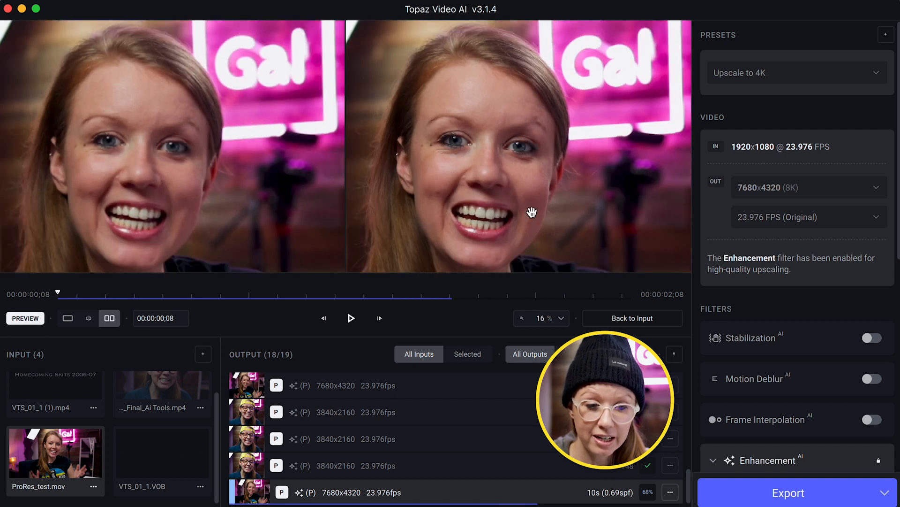
{"action": "scroll", "coordinate": [532, 211], "scroll_direction": "up", "scroll_amount": 2}
{"action": "scroll", "coordinate": [532, 211], "scroll_direction": "up", "scroll_amount": 2}
{"action": "scroll", "coordinate": [563, 183], "scroll_direction": "up", "scroll_amount": 2}
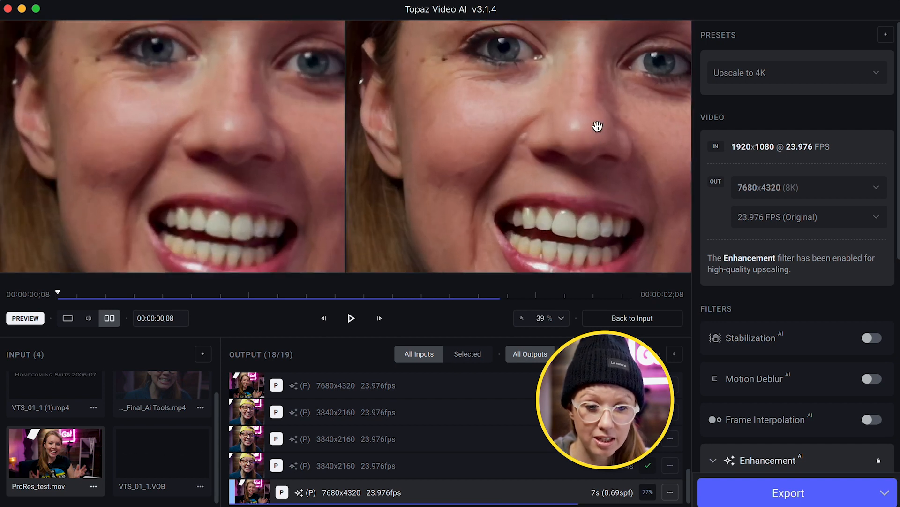
Pan the 8K comparison to show the face
{"action": "left_click_drag", "start_coordinate": [597, 126], "coordinate": [544, 170]}
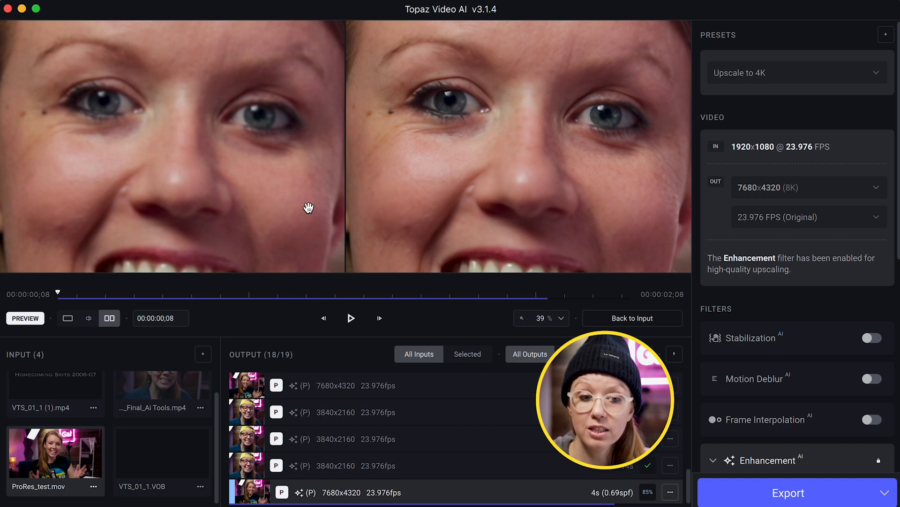
{"action": "scroll", "coordinate": [465, 221], "scroll_direction": "down", "scroll_amount": 2}
{"action": "scroll", "coordinate": [465, 221], "scroll_direction": "down", "scroll_amount": 2}
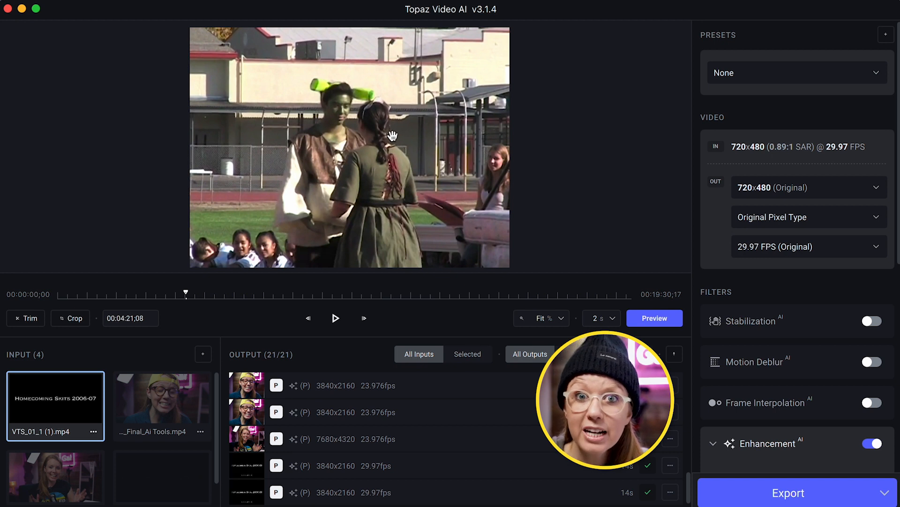
Apply the Upscale to 4K preset to VTS_01_1 (1).mp4 and render its split preview
{"action": "left_click", "coordinate": [781, 76]}
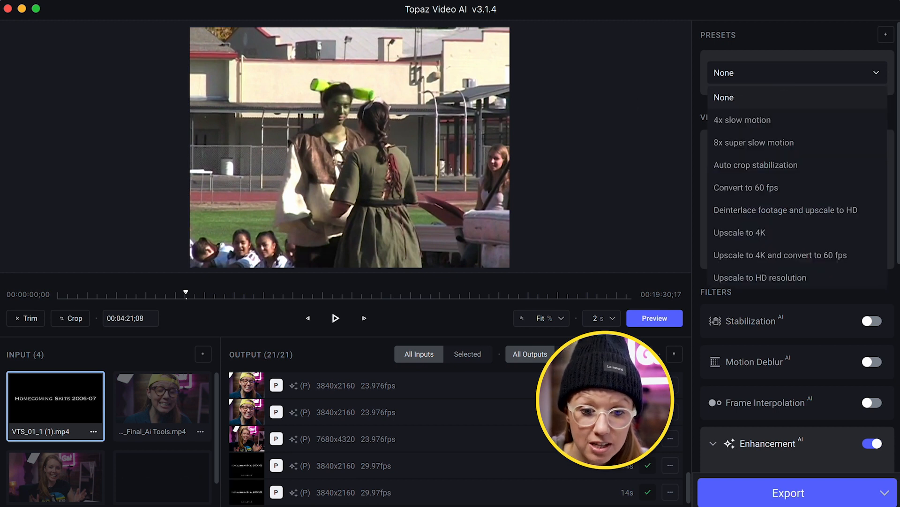
{"action": "left_click", "coordinate": [795, 234]}
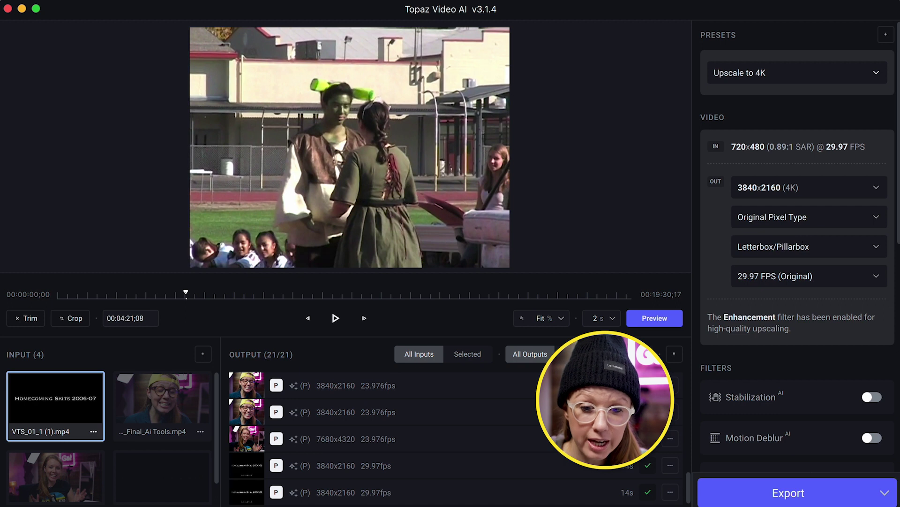
{"action": "left_click", "coordinate": [651, 321]}
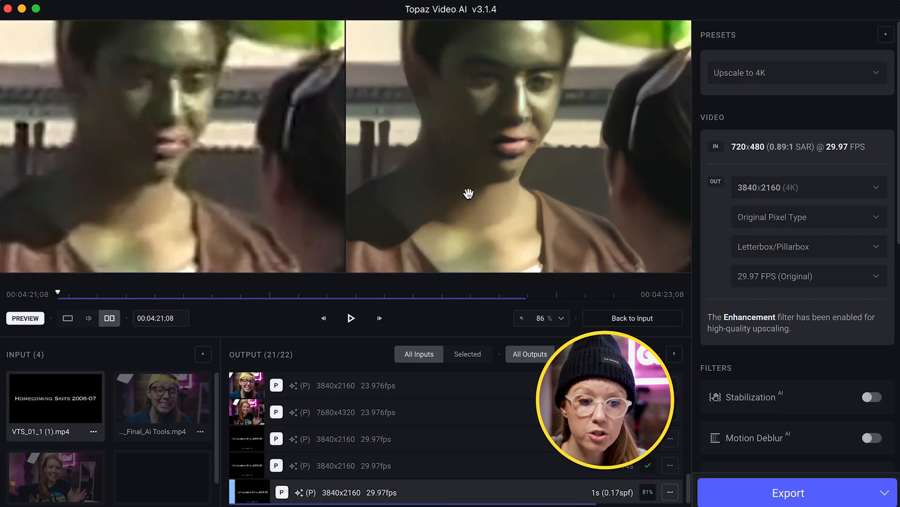
{"action": "scroll", "coordinate": [469, 194], "scroll_direction": "down", "scroll_amount": 4}
{"action": "scroll", "coordinate": [619, 127], "scroll_direction": "up", "scroll_amount": 2}
{"action": "scroll", "coordinate": [624, 124], "scroll_direction": "up", "scroll_amount": 3}
{"action": "scroll", "coordinate": [612, 134], "scroll_direction": "up", "scroll_amount": 2}
{"action": "scroll", "coordinate": [591, 144], "scroll_direction": "up", "scroll_amount": 3}
{"action": "scroll", "coordinate": [586, 150], "scroll_direction": "up", "scroll_amount": 2}
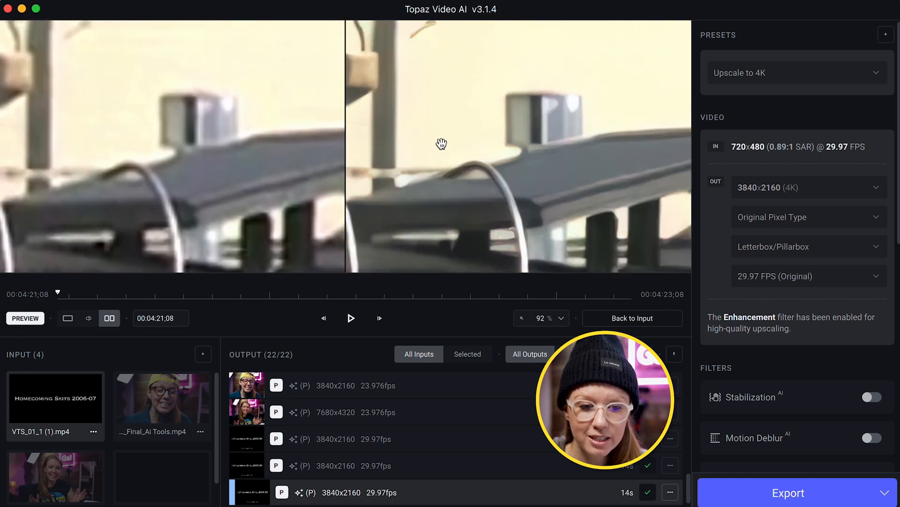
{"action": "scroll", "coordinate": [432, 144], "scroll_direction": "up", "scroll_amount": 3}
{"action": "scroll", "coordinate": [529, 94], "scroll_direction": "up", "scroll_amount": 3}
{"action": "left_click_drag", "start_coordinate": [528, 95], "coordinate": [262, 186]}
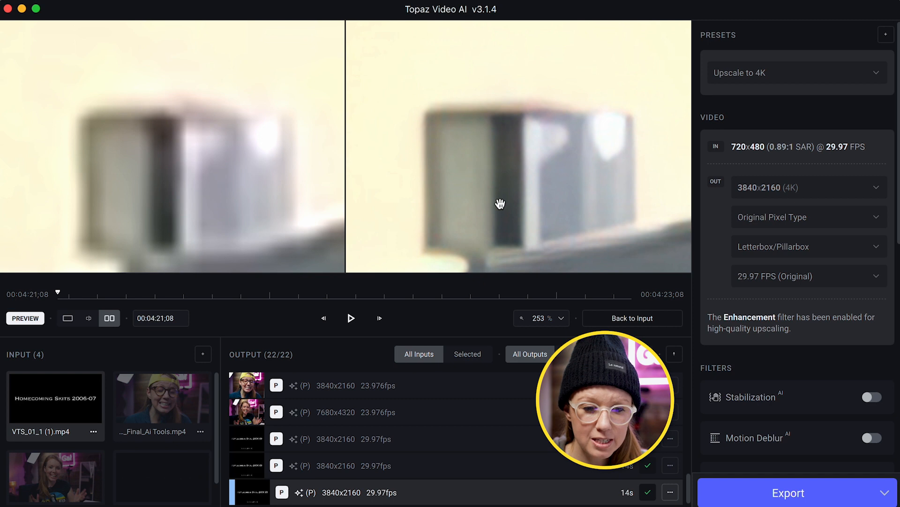
{"action": "left_click_drag", "start_coordinate": [445, 191], "coordinate": [471, 99]}
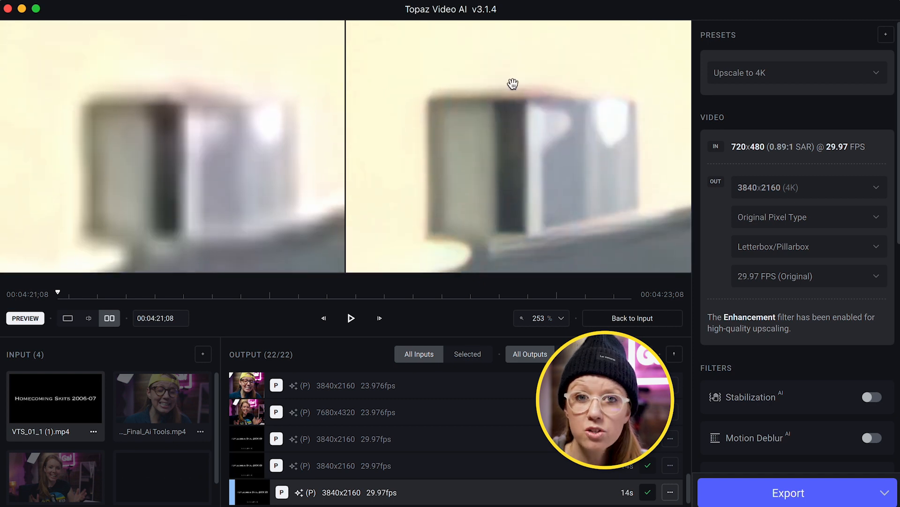